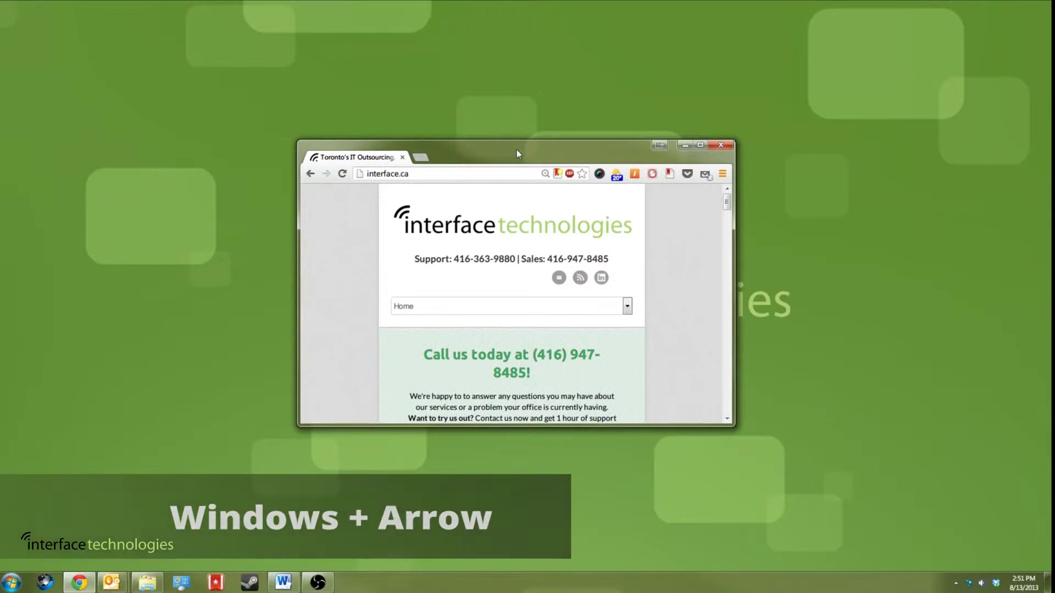
- Maximize the browser window, dock it to each half of the screen, and return it to its floating size
key("super+Up")
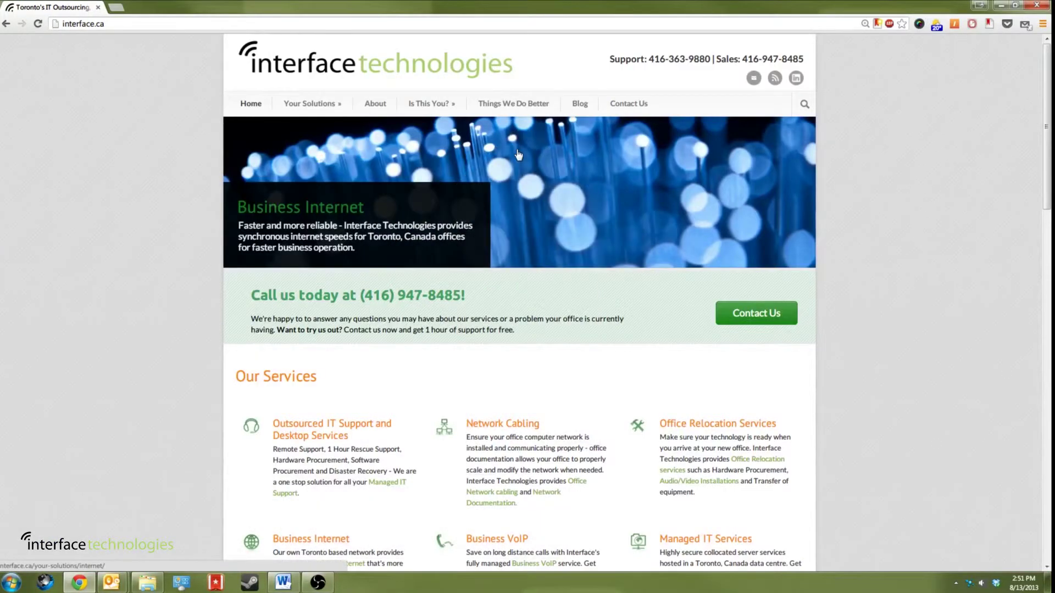
key("super+Right")
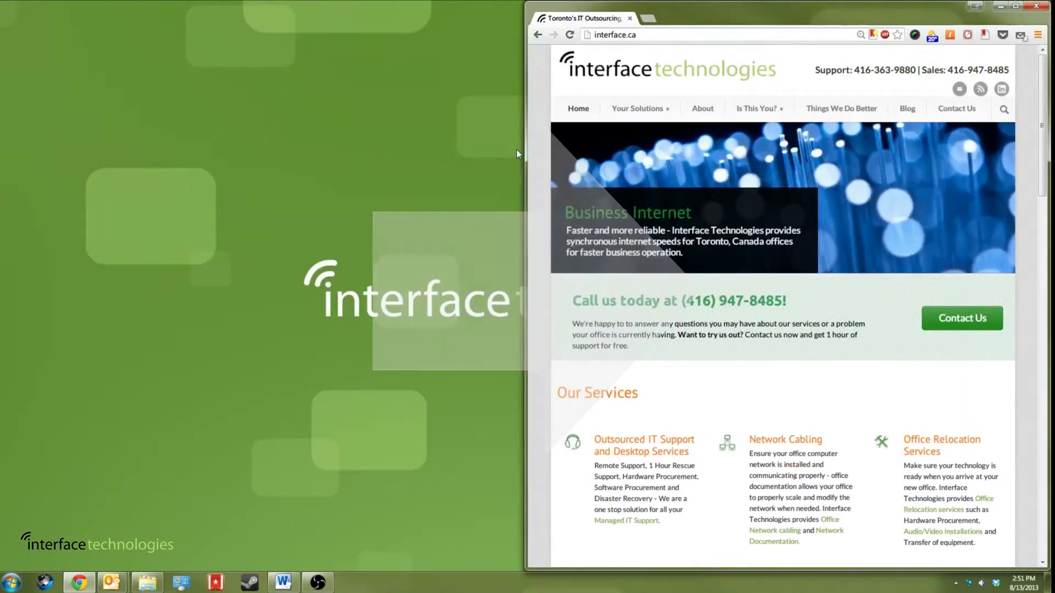
key("super+Left")
key("super+Left")
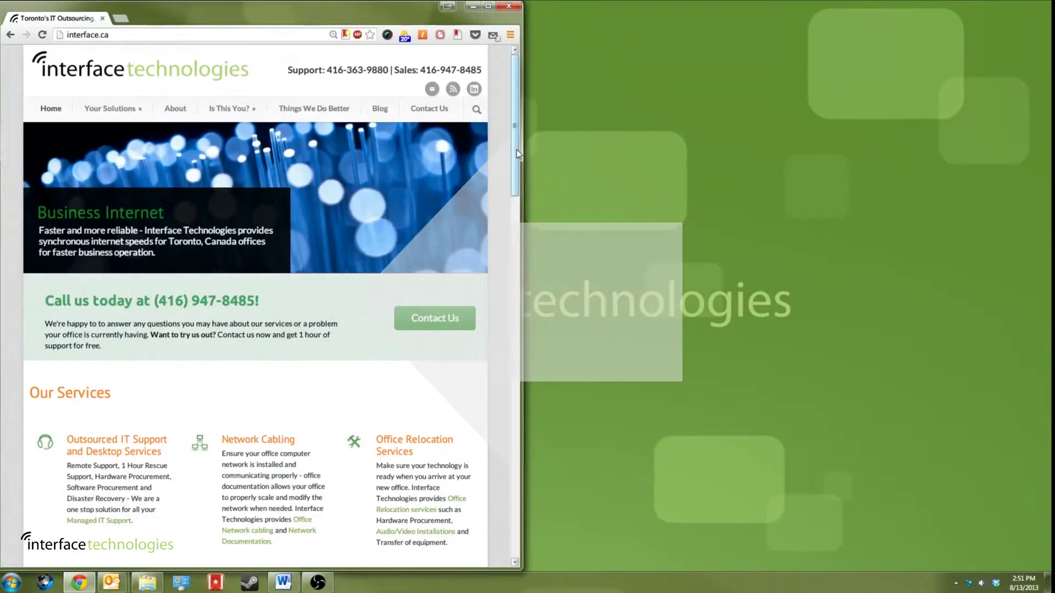
key("super+Right")
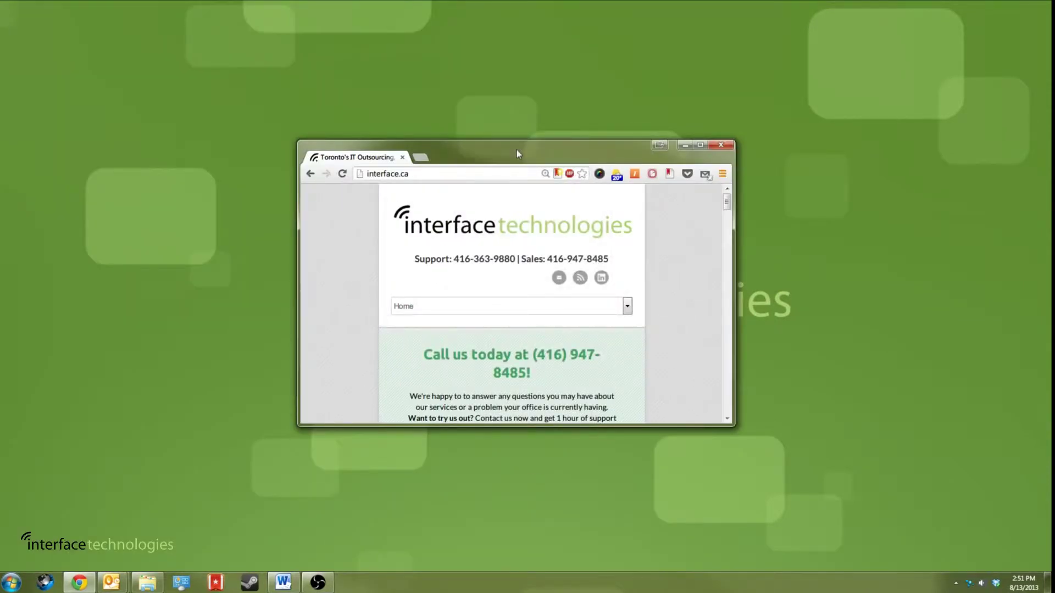
- Minimize the browser window to the taskbar, then restore and maximize it
key("super+Down")
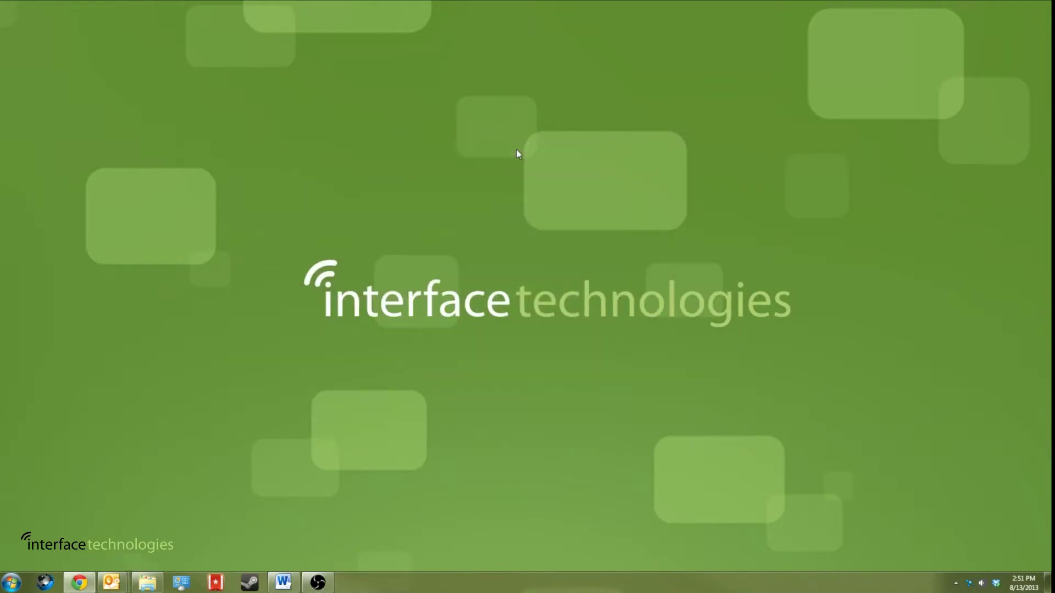
key("super+Up")
key("super+Up")
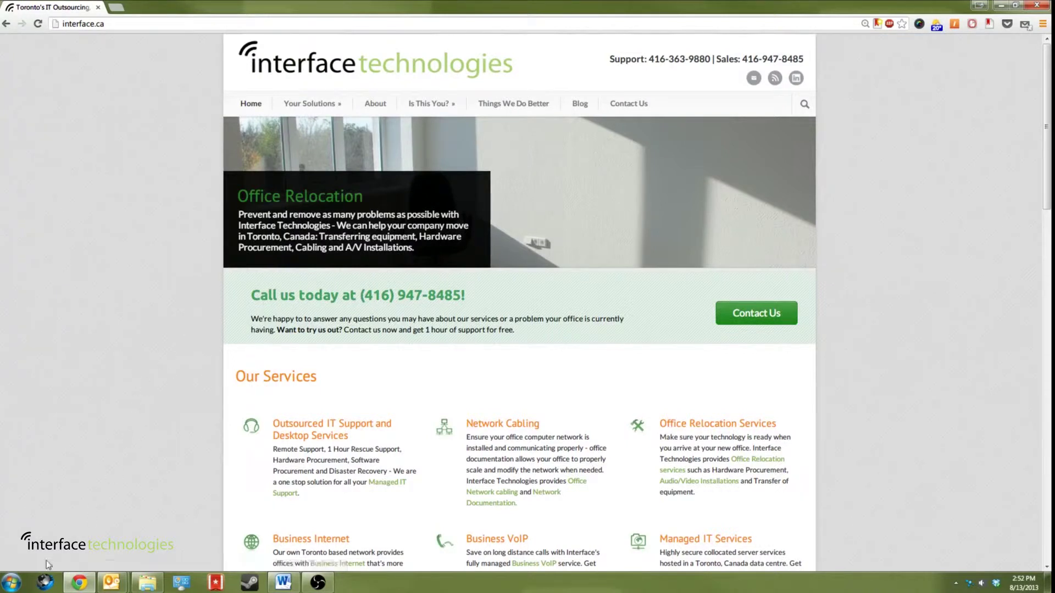
key("super")
key("super+l")
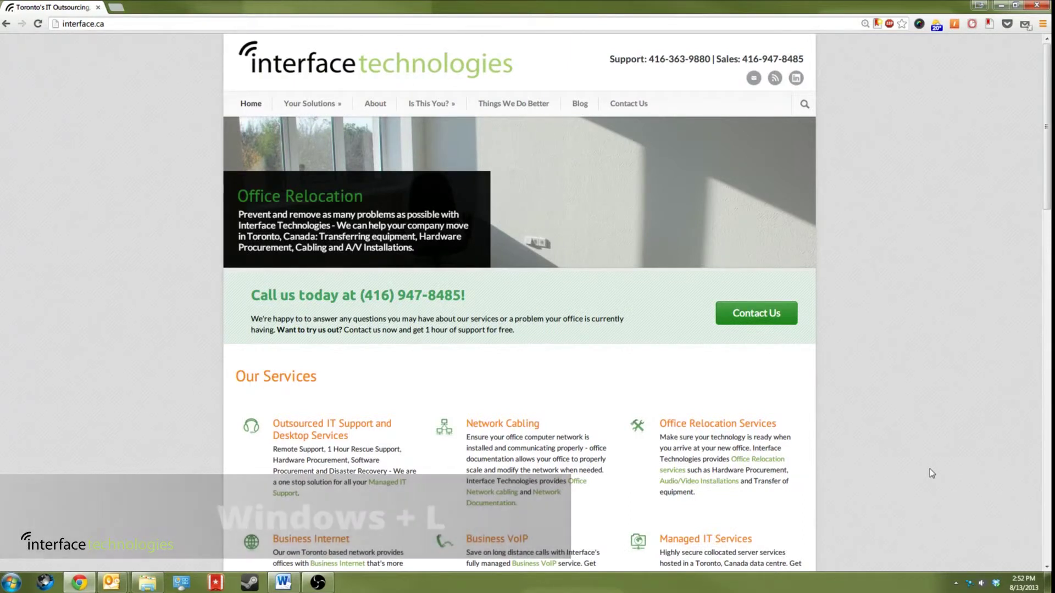
key("super")
key("super")
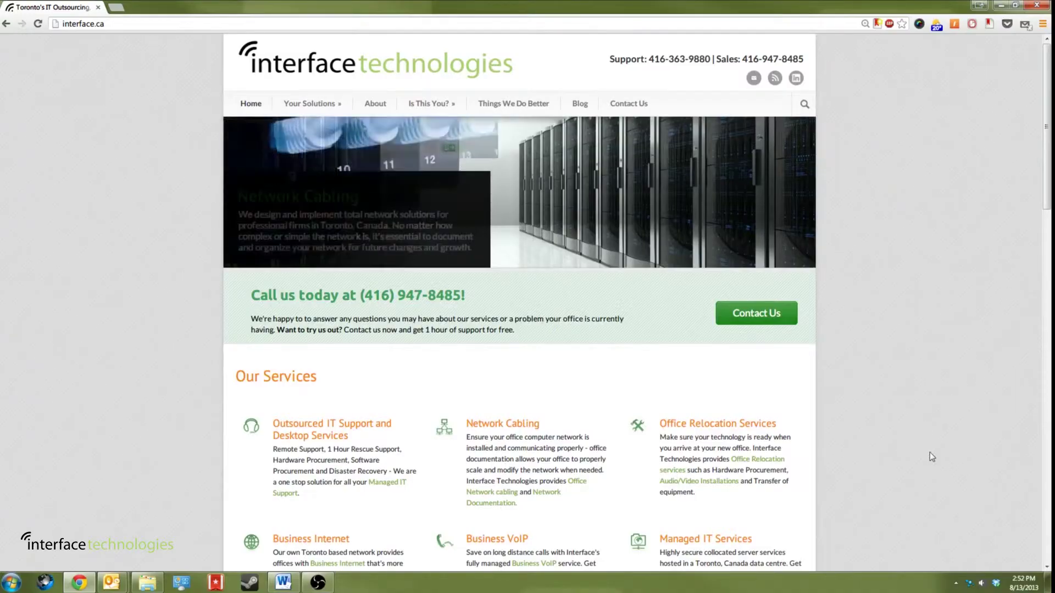
- Show the desktop by hiding all open windows, then bring the windows back
key("super+d")
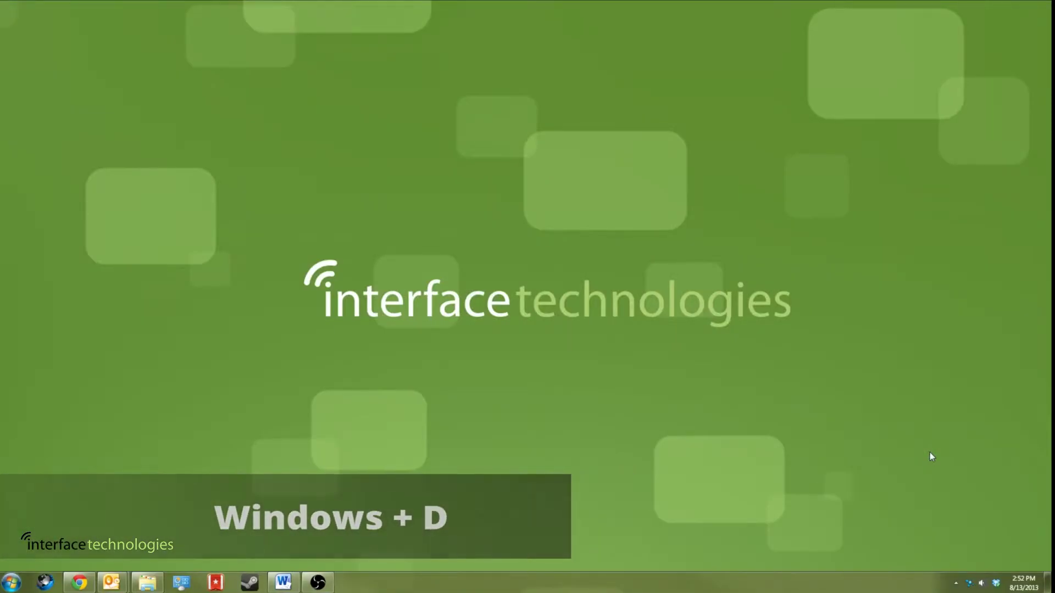
key("super+d")
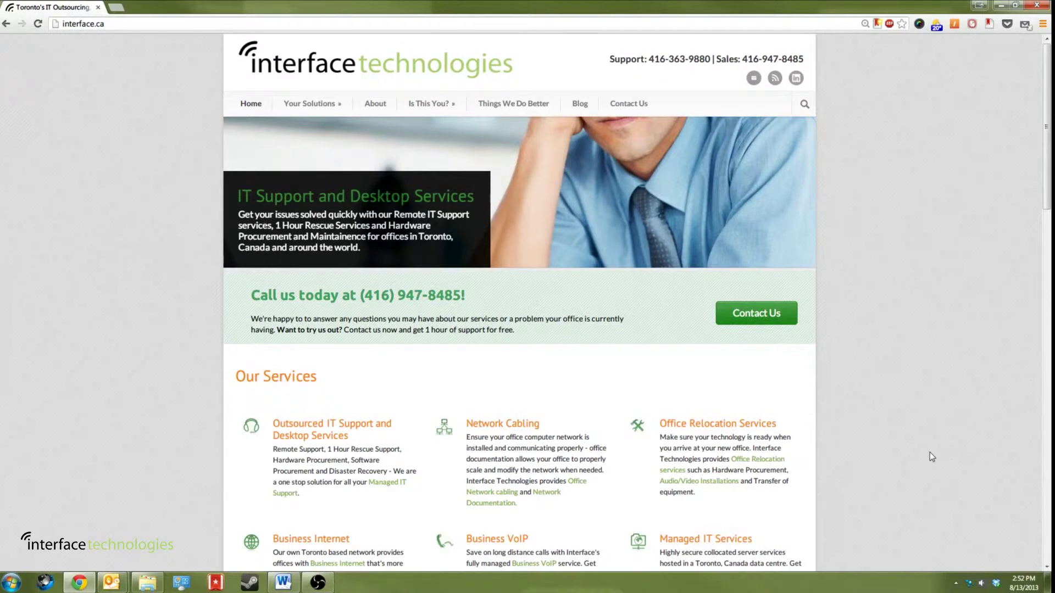
- Cycle through the display projection modes, including Computer only, Duplicate, Extend and Projector only
key("super+p")
key("super+p")
key("super+p")
key("super+p")
key("super+p")
key("super+p")
key("super+p")
key("super+p")
key("super+p")
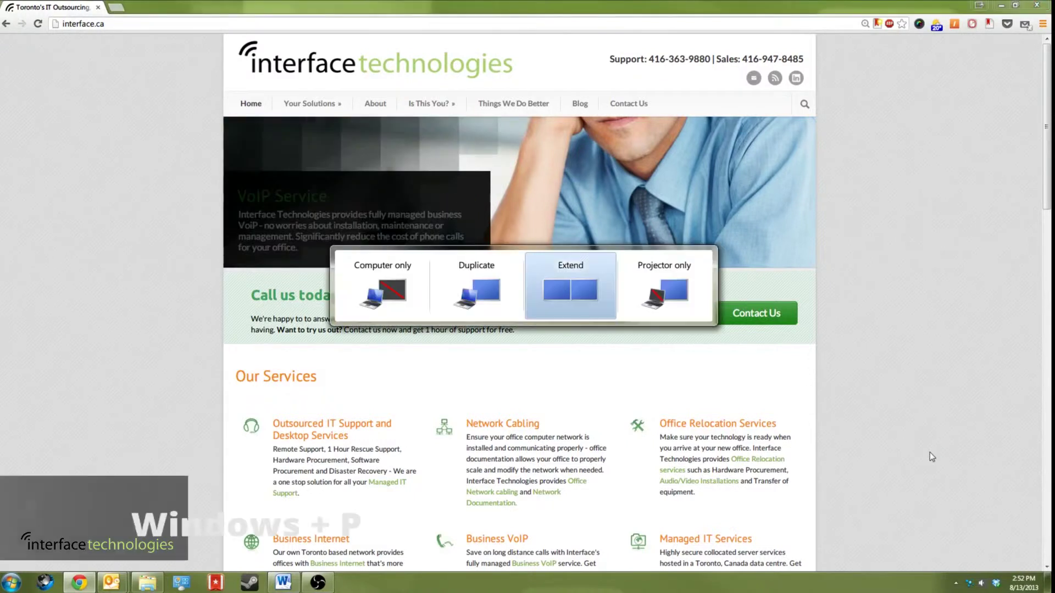
key("super+p")
key("super+p")
key("super+p")
key("super+p")
key("super+p")
key("super+p")
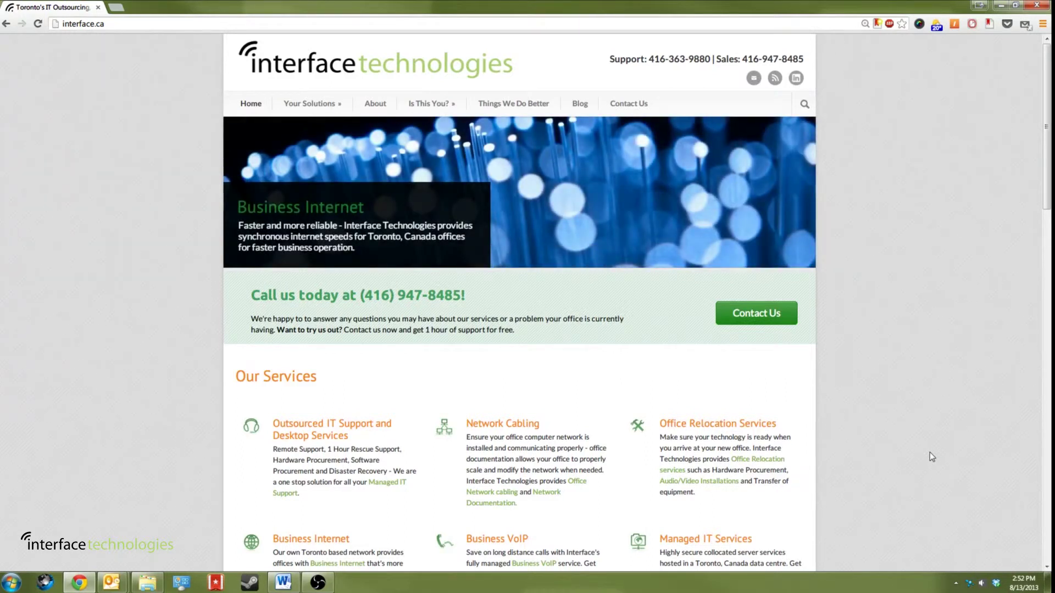
- Enlarge the screen with Magnifier, then return it to normal size
key("super+plus")
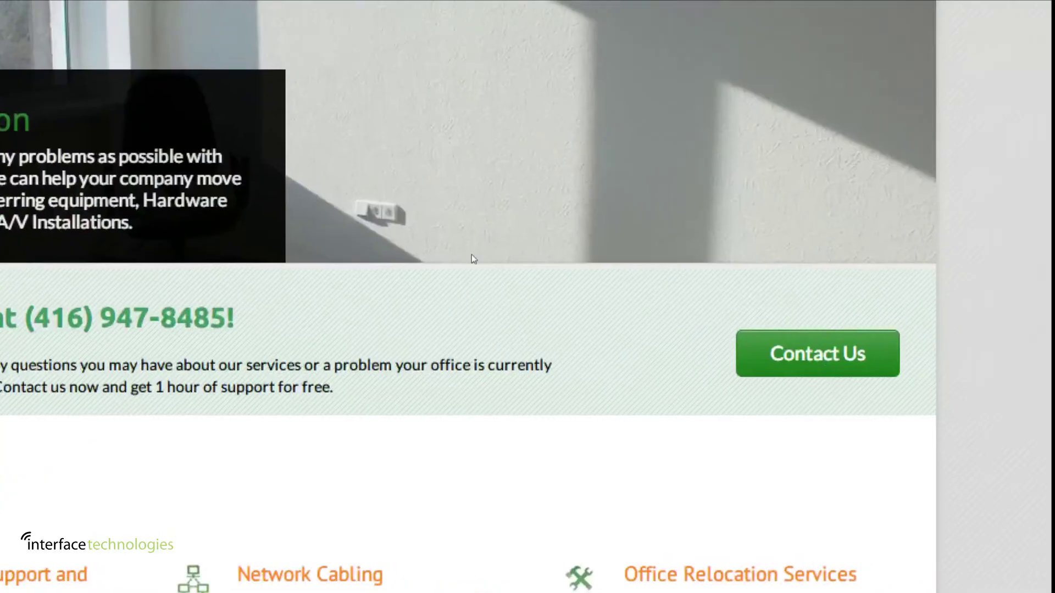
key("super+Escape")
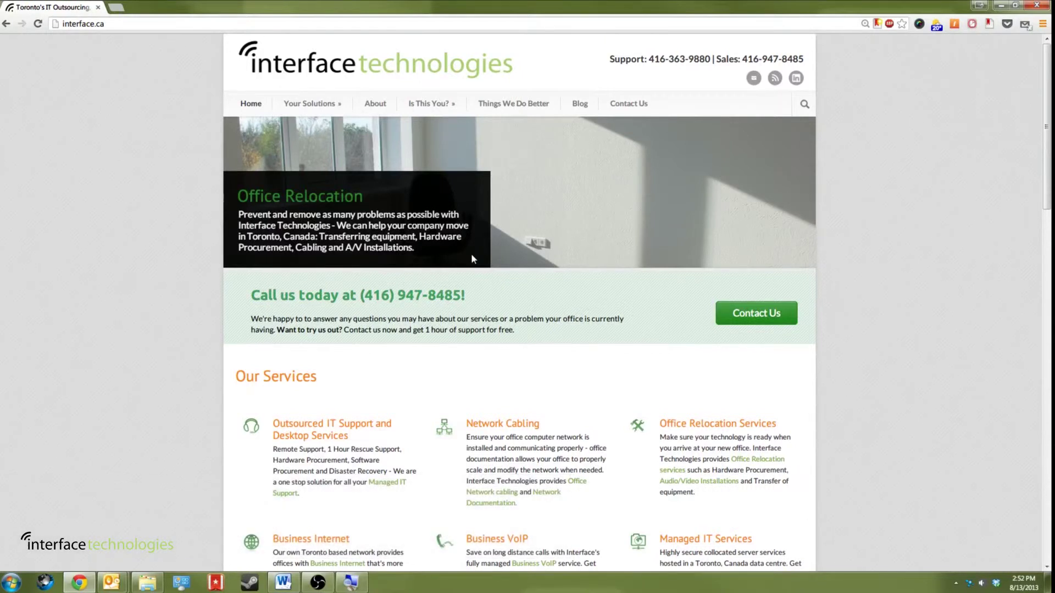
- Open Local Disk (C:) in a new file explorer window and create a folder named "interface"
key("super+e")
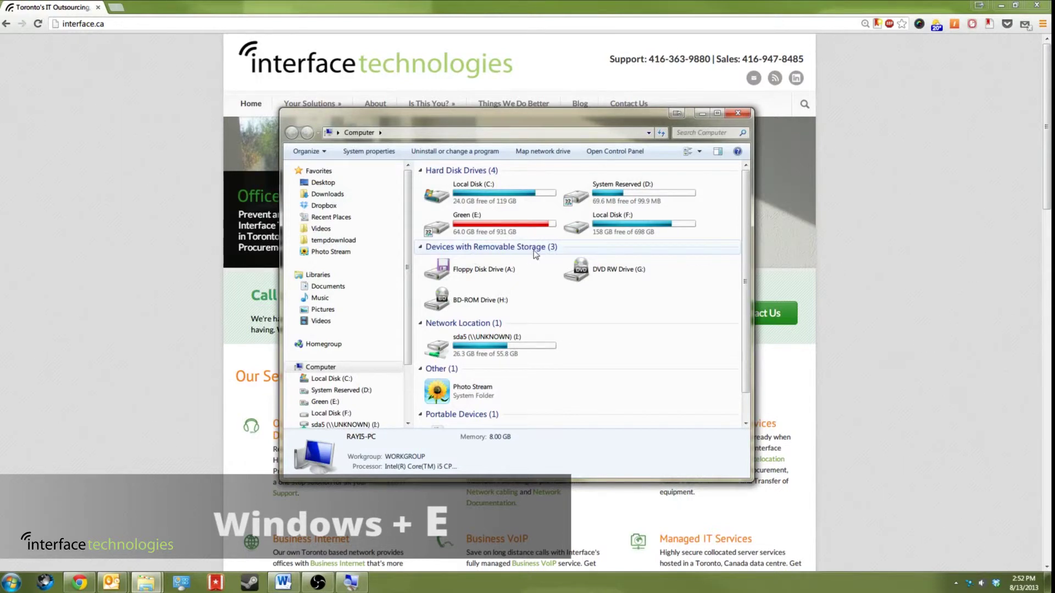
double_click(495, 190)
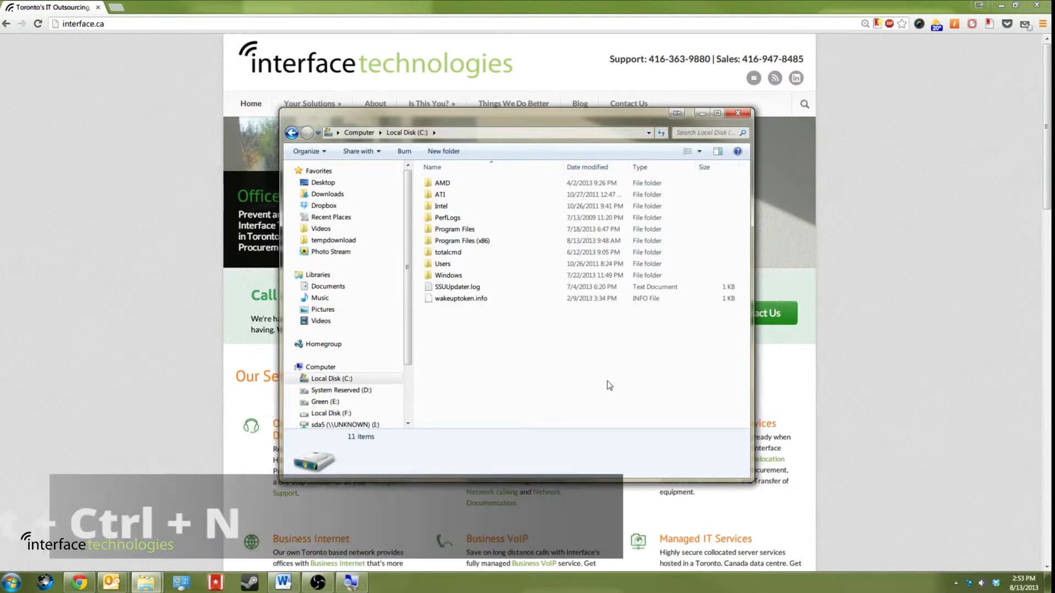
key("ctrl+shift+n")
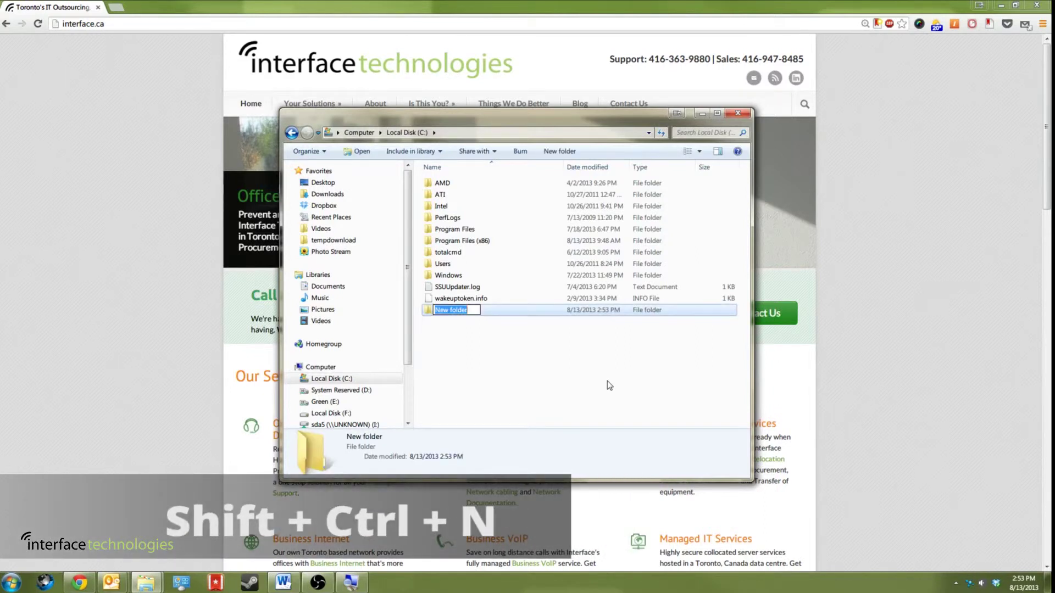
type("interface")
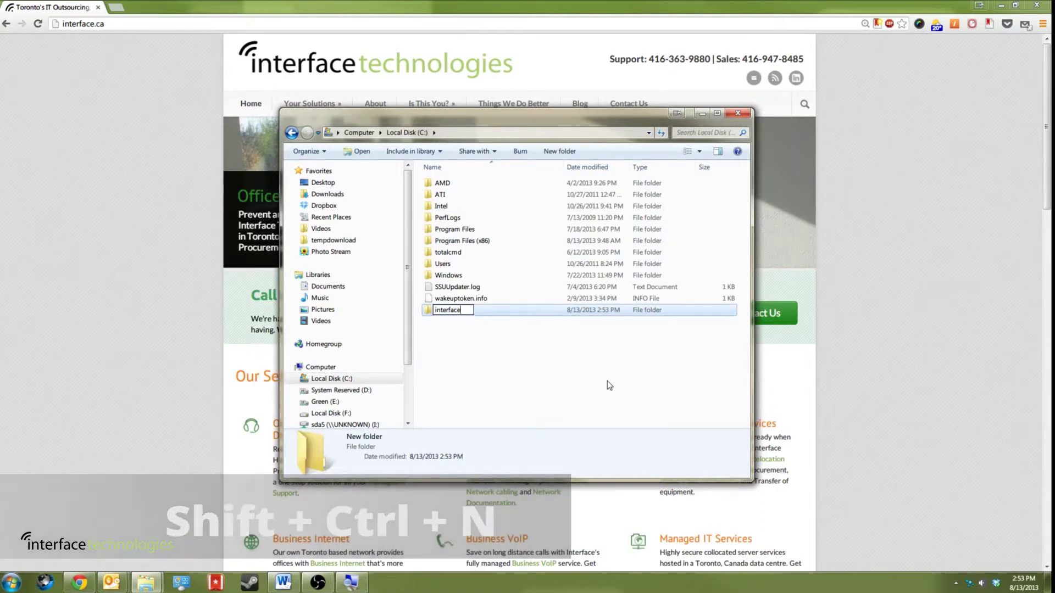
key("Return")
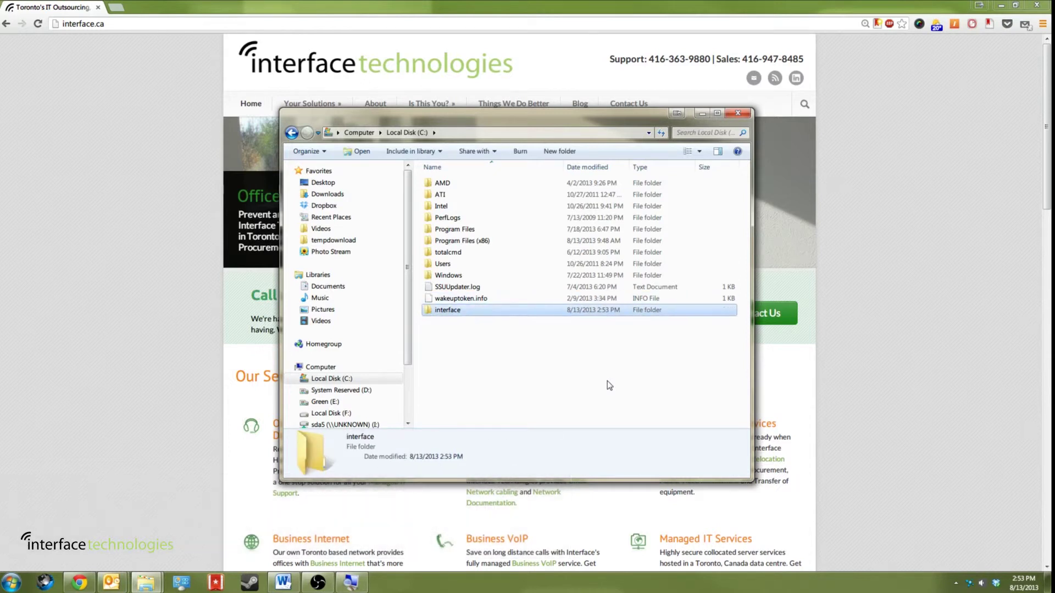
- Rename the "interface" folder as "tutorial"
key("F2")
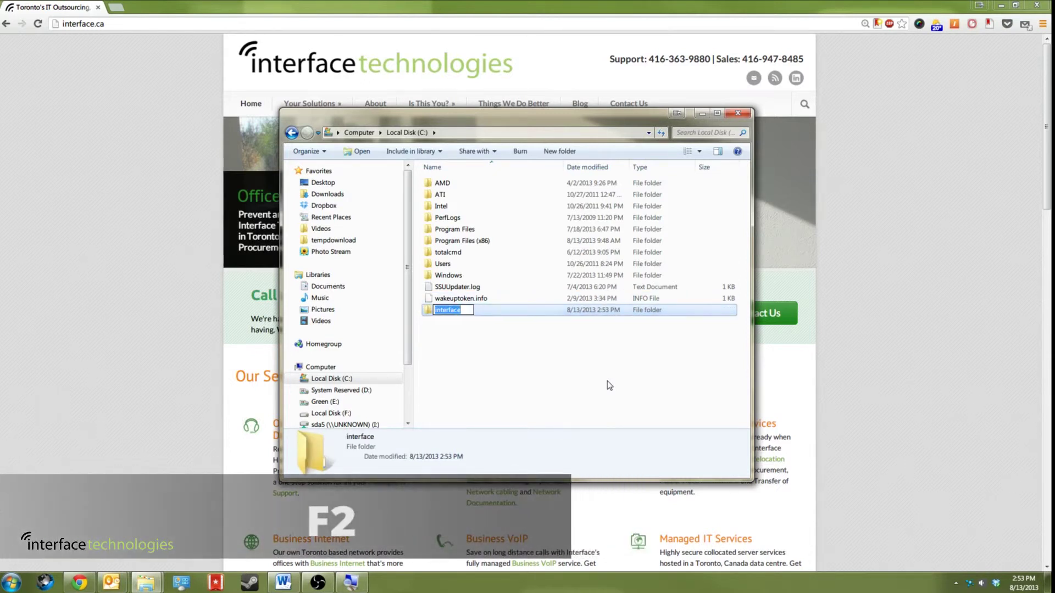
type("tutorial")
key("Return")
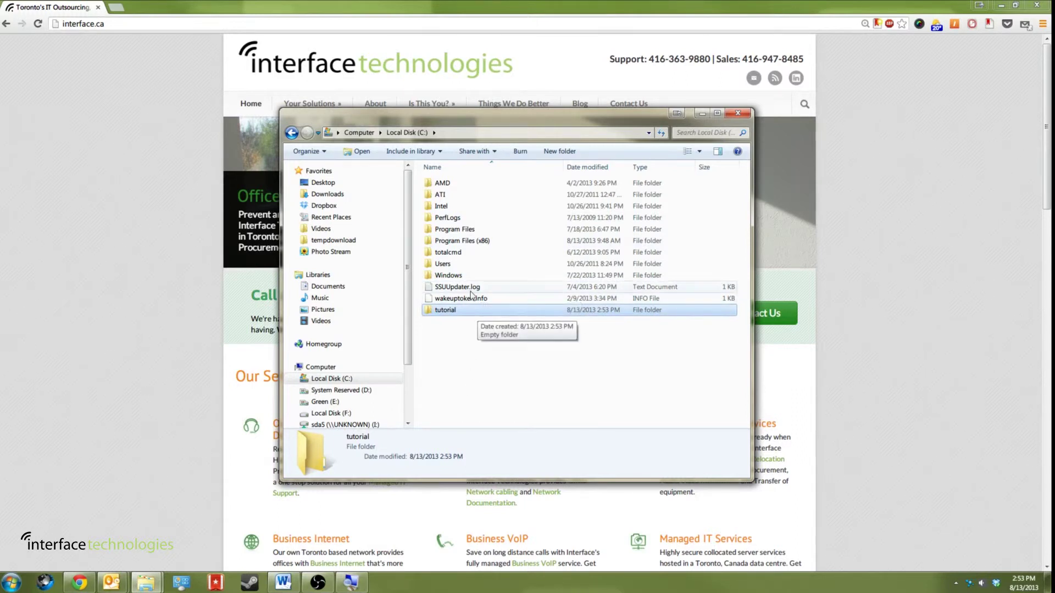
- Select just the tutorial and Program Files folders, then the whole range between them, clearing the selection after each
left_click(483, 229, "ctrl")
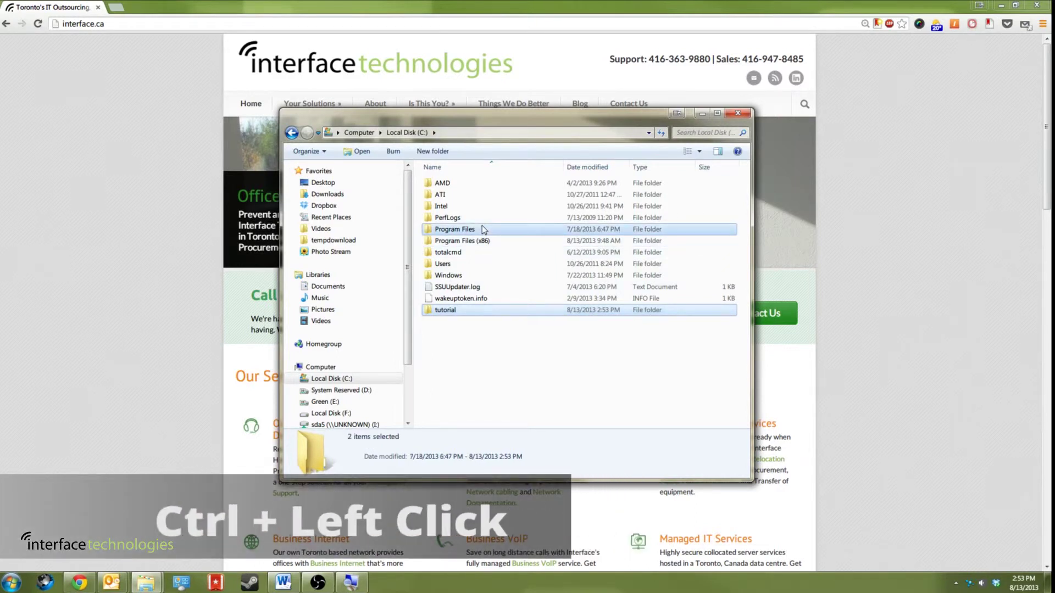
left_click(459, 360)
left_click(455, 311)
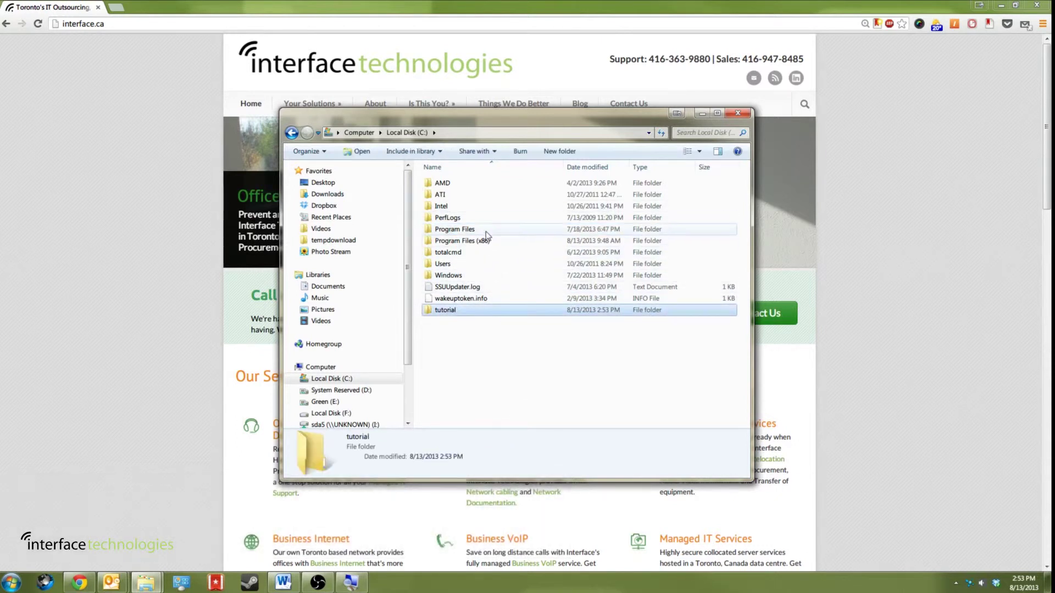
left_click(486, 230, "shift")
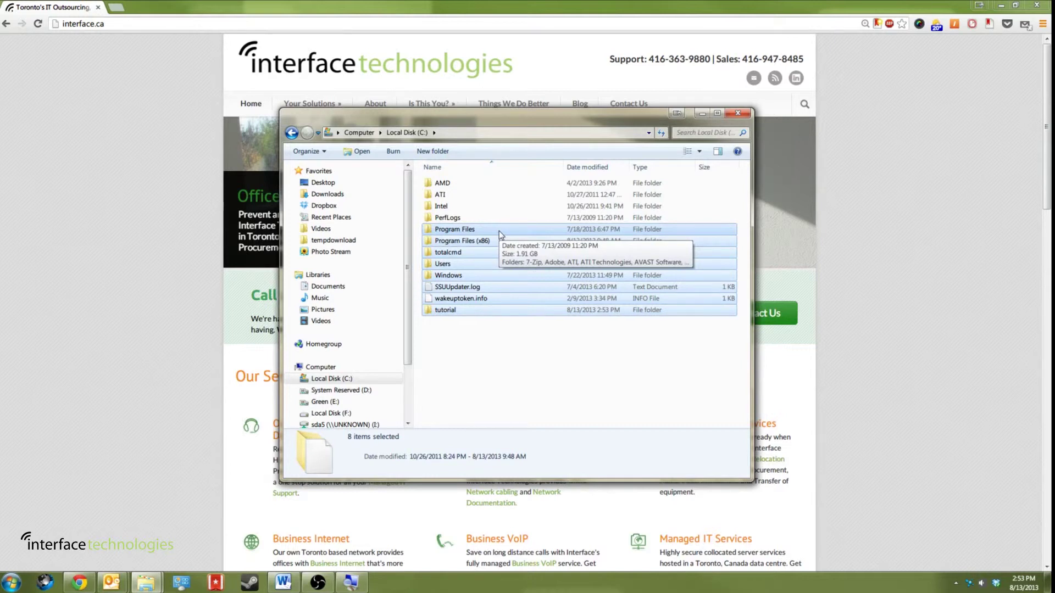
left_click(473, 349)
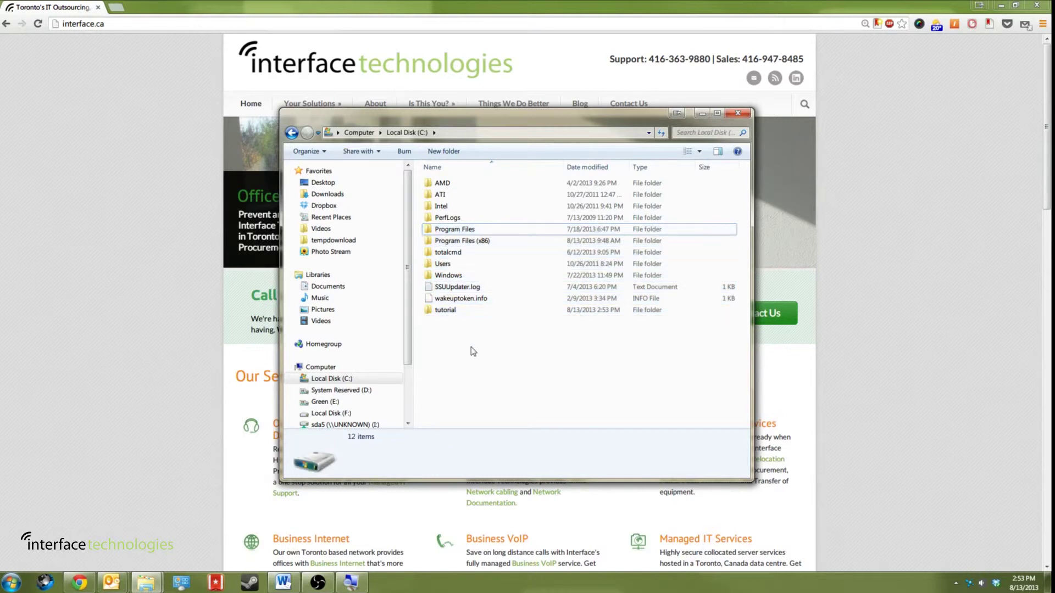
- Request permanent deletion of the tutorial folder, then decline the confirmation
left_click(489, 311)
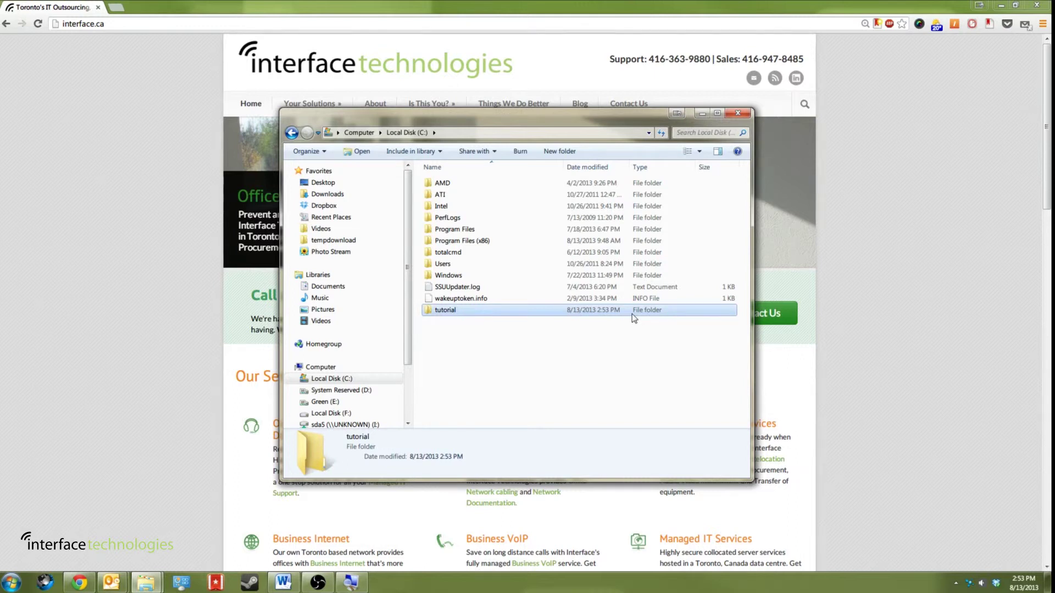
key("shift+Delete")
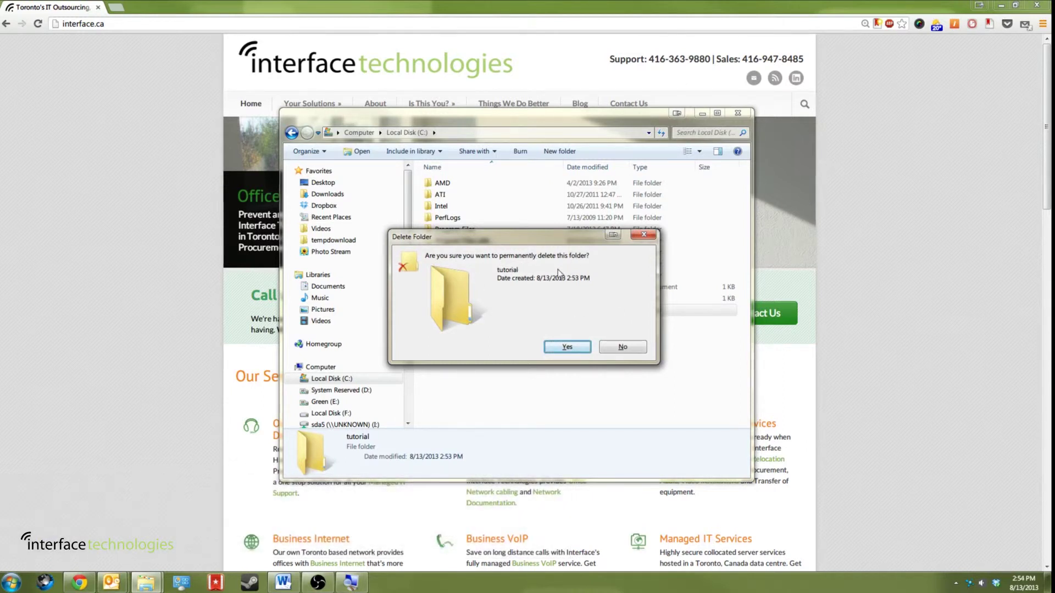
left_click(622, 347)
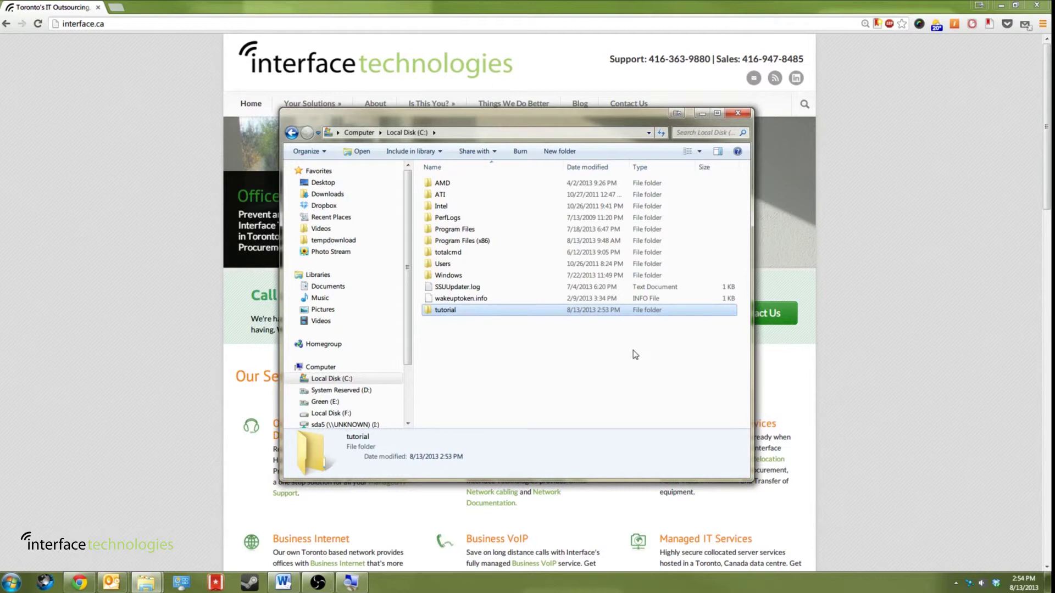
- Flip through the open windows in the 3D window switcher and switch to the browser showing interface.ca
key("super+Tab")
key("super+Tab")
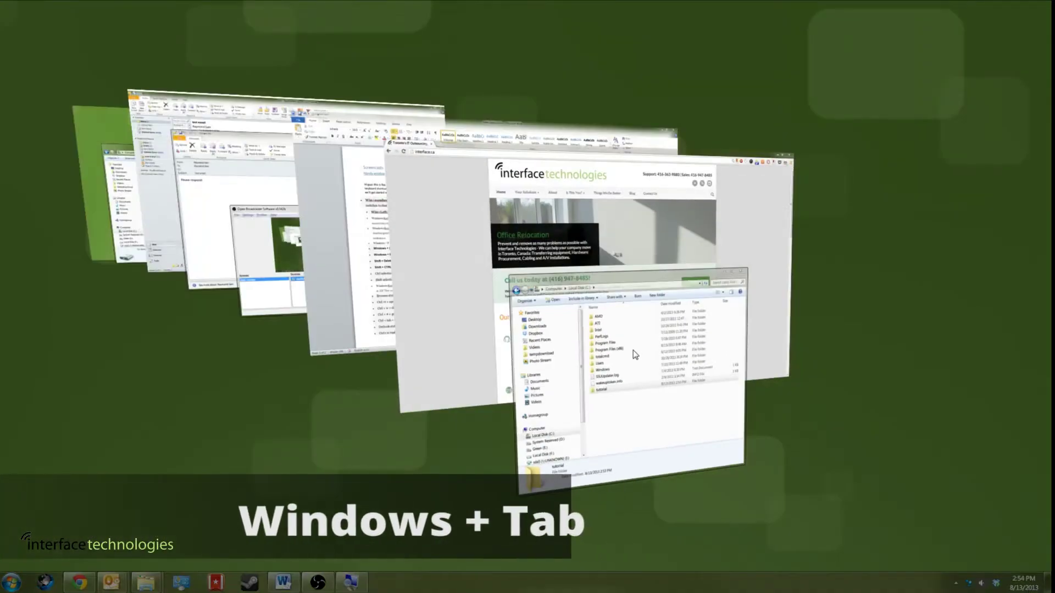
key("super+Tab")
key("super+Tab")
key("super+Tab")
key("super+Tab")
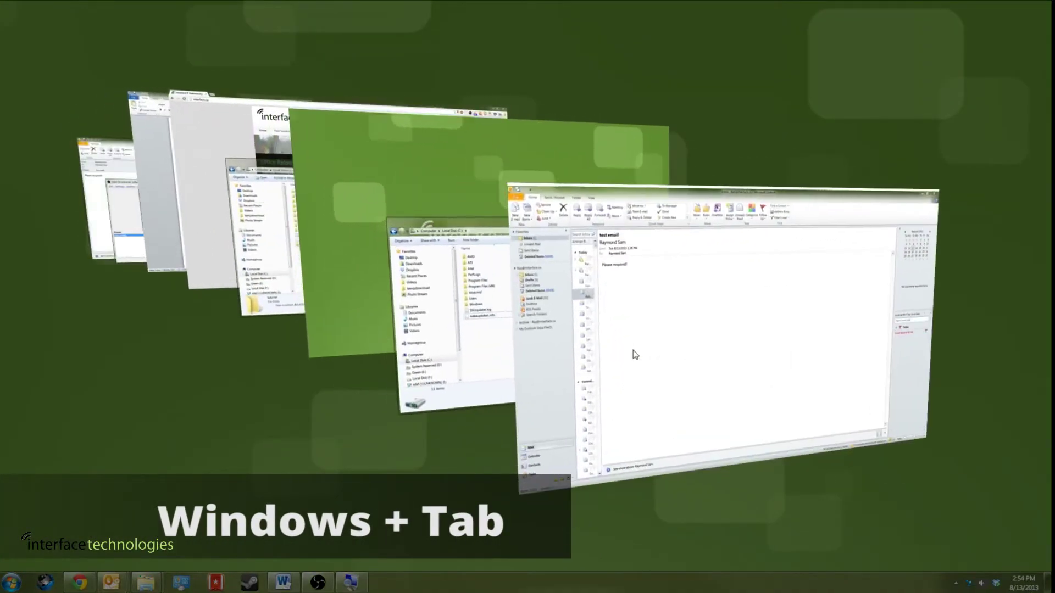
key("super+Tab")
key("super+Tab")
key("super+Tab")
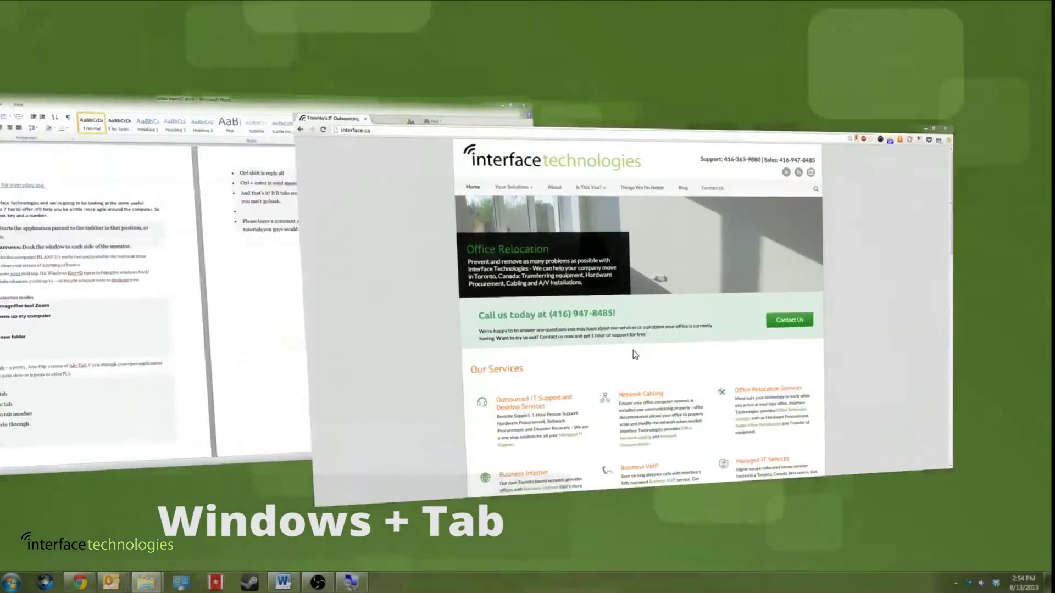
- Cycle through the open windows in the thumbnail window switcher and return to the browser
key("alt+Tab")
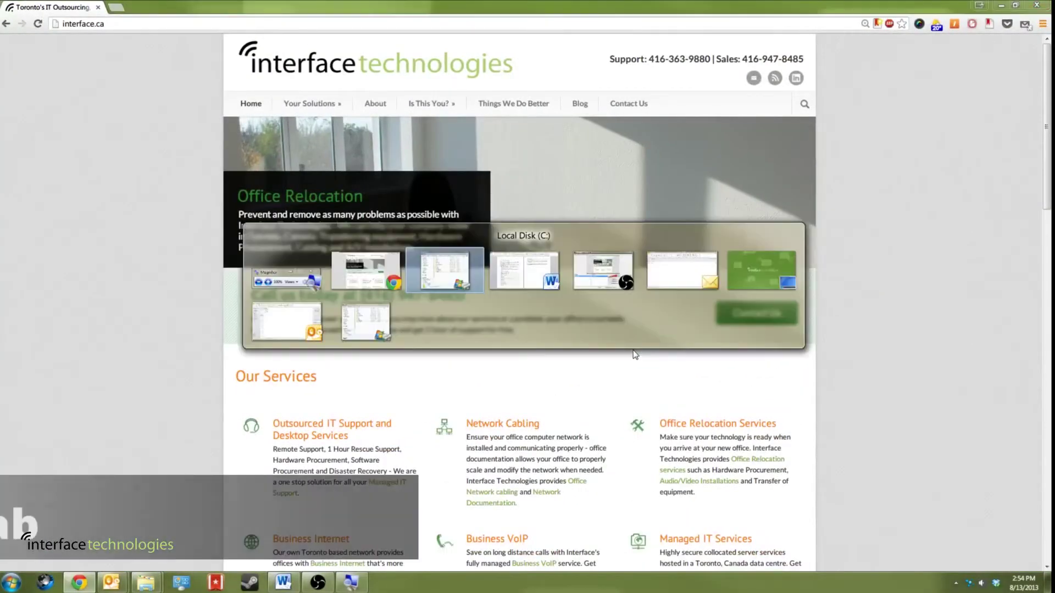
key("alt+Tab")
key("alt+Tab")
key("alt+Tab")
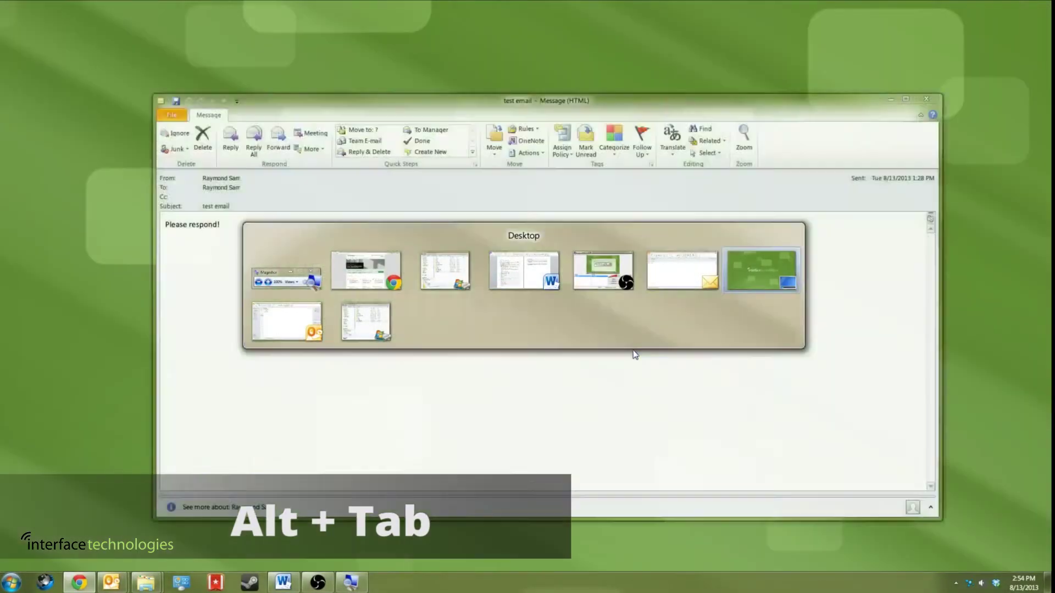
key("alt+Tab")
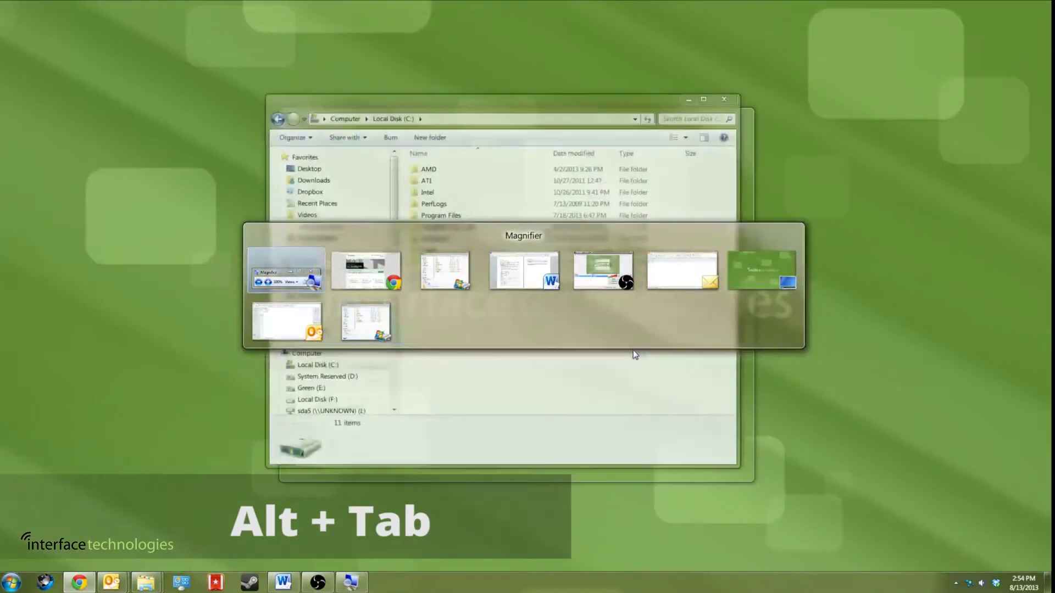
key("alt+Tab")
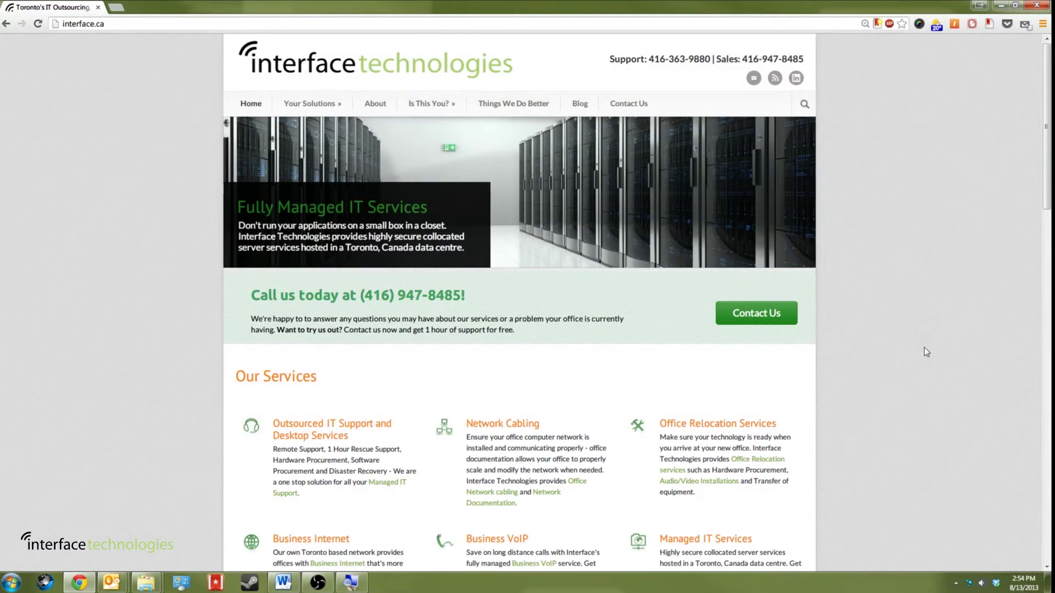
- Open four new blank browser tabs beside the interface.ca tab, then close the last two of them
key("ctrl+t")
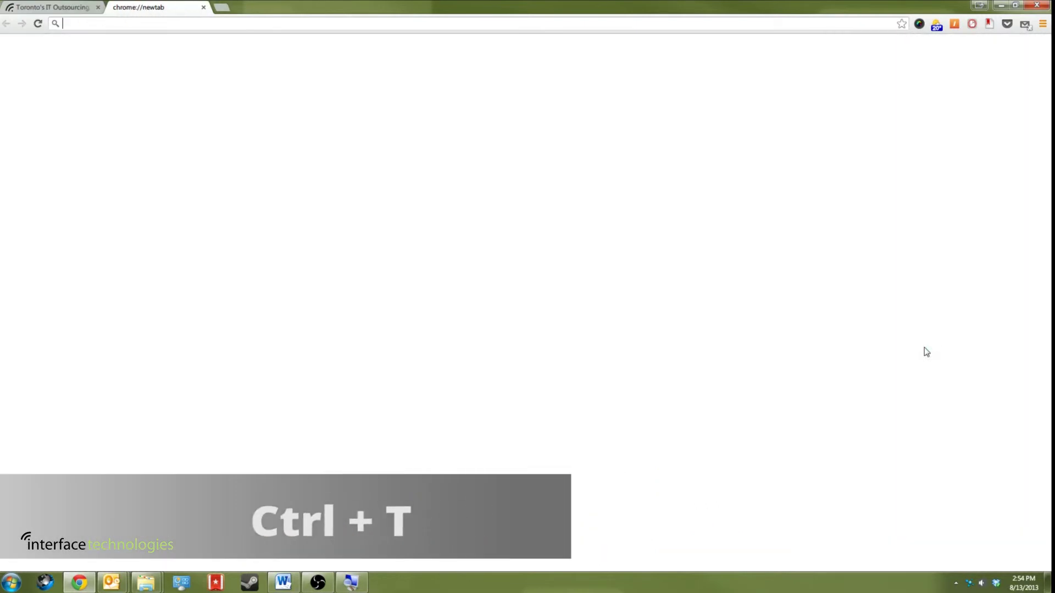
key("ctrl+t")
key("ctrl+t")
key("ctrl+t")
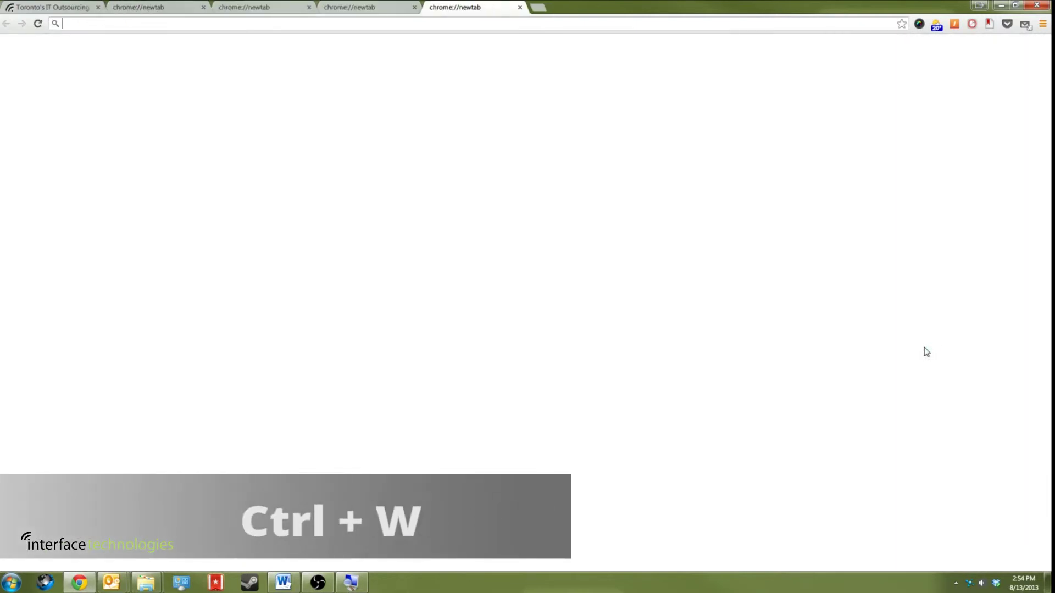
key("ctrl+w")
key("ctrl+w")
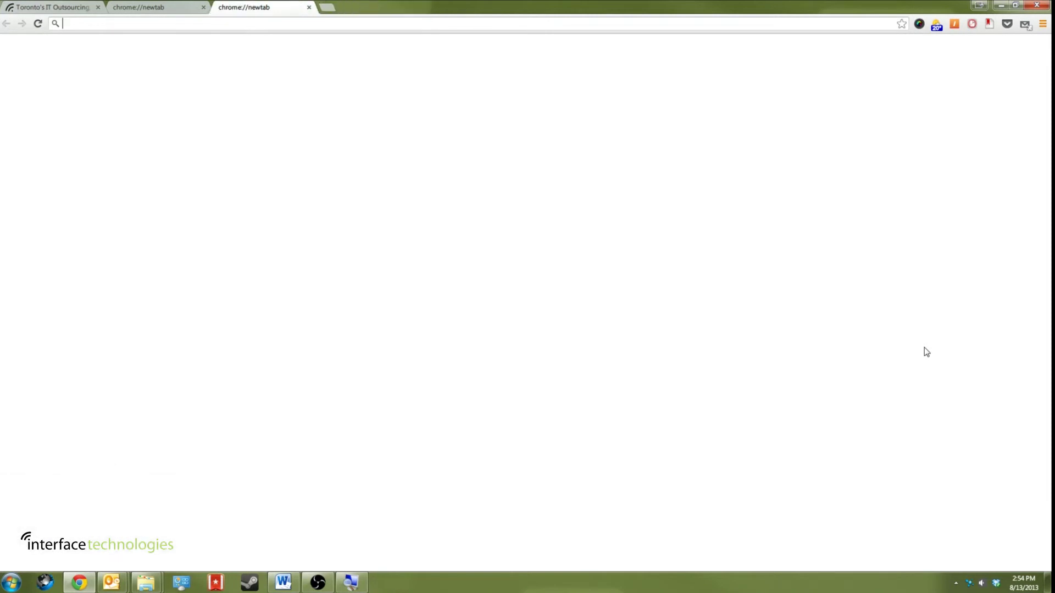
- Cycle repeatedly through the open browser tabs and return to the interface.ca tab
key("ctrl+Tab")
key("ctrl+Tab")
key("ctrl+Tab")
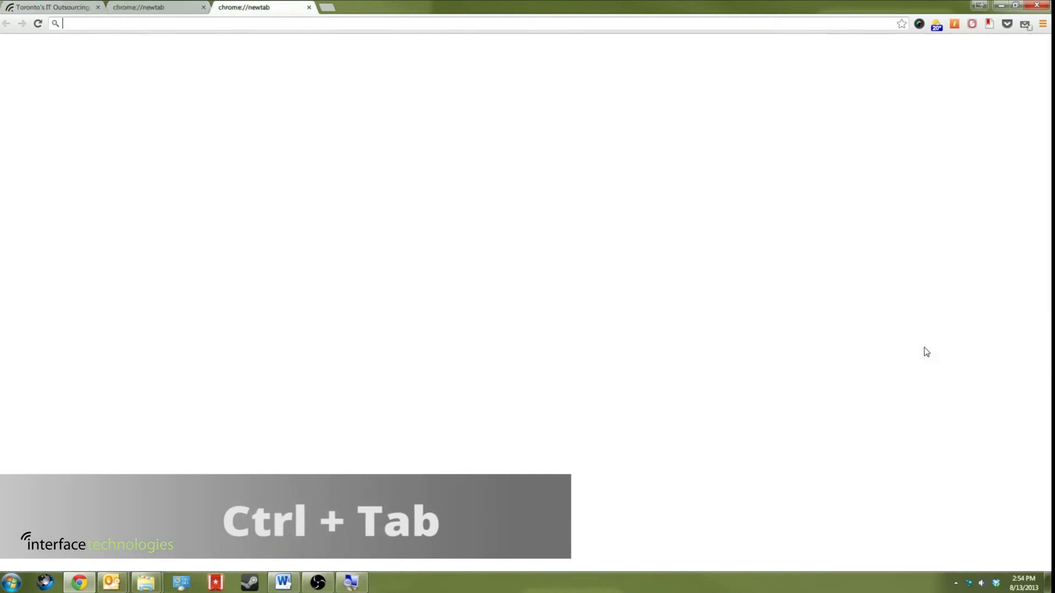
key("ctrl+Tab")
key("ctrl+Tab")
key("ctrl+Tab")
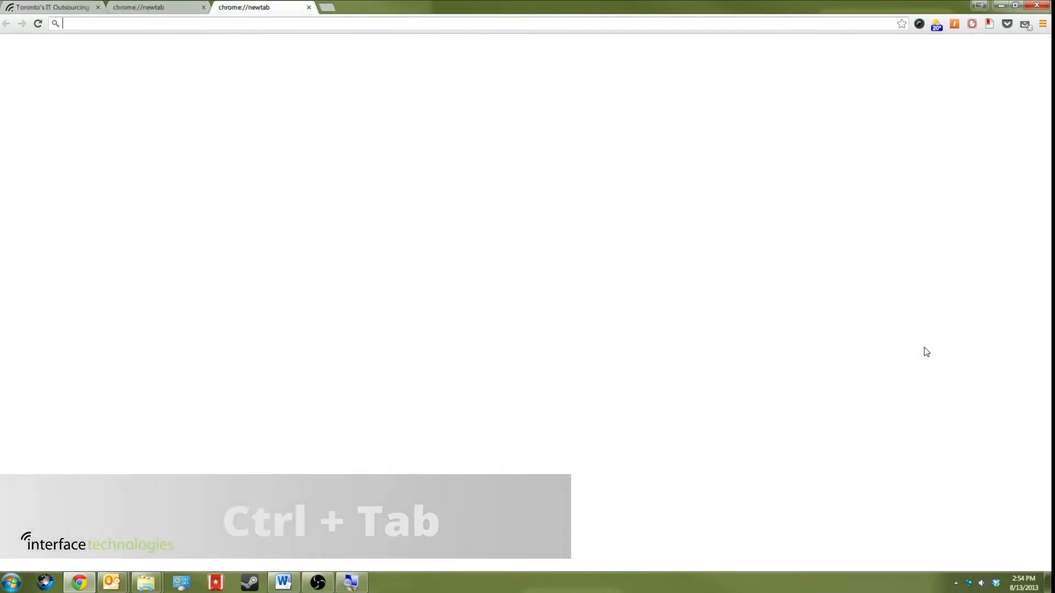
key("ctrl+Tab")
key("ctrl+Tab")
key("ctrl+Tab")
key("ctrl+Tab")
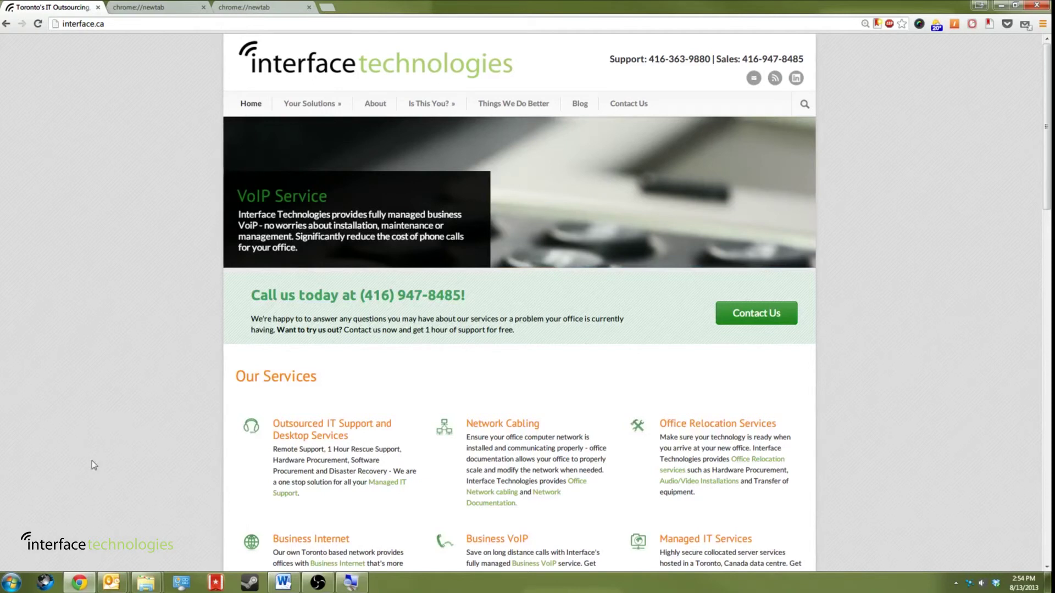
- Switch to the open "test email" message in Outlook and send a reply to it with the text "REspond"
mouse_move(115, 582)
left_click(193, 547)
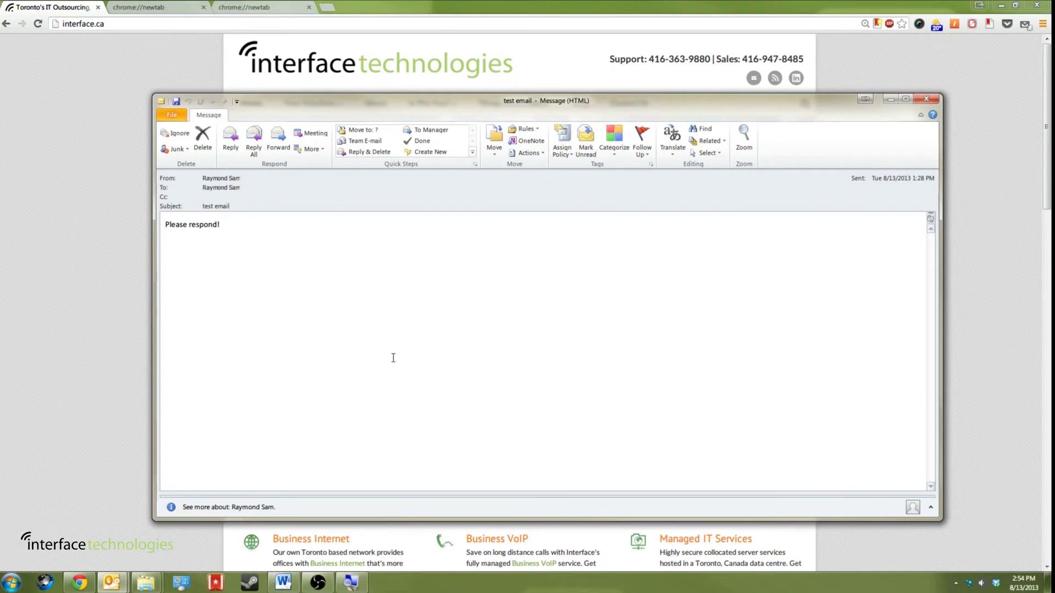
key("ctrl+r")
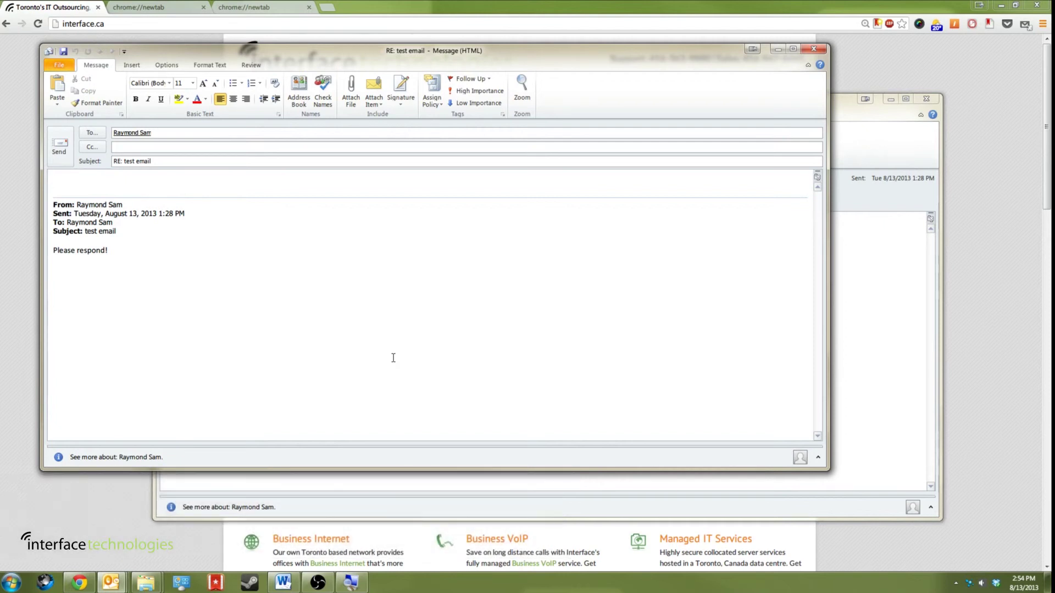
key("ctrl+shift+r")
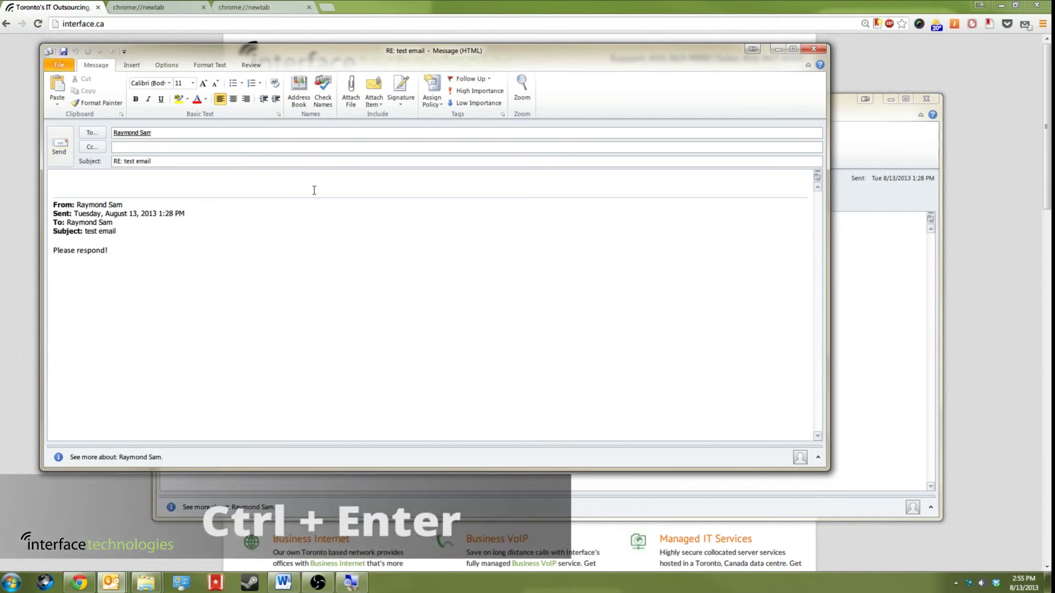
type("REspond")
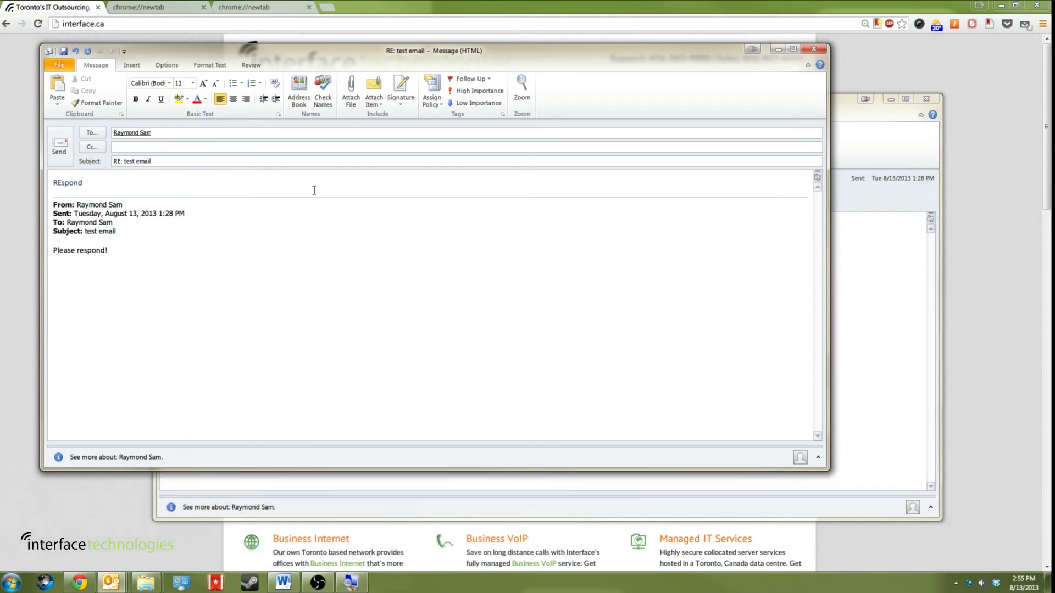
key("ctrl+Return")
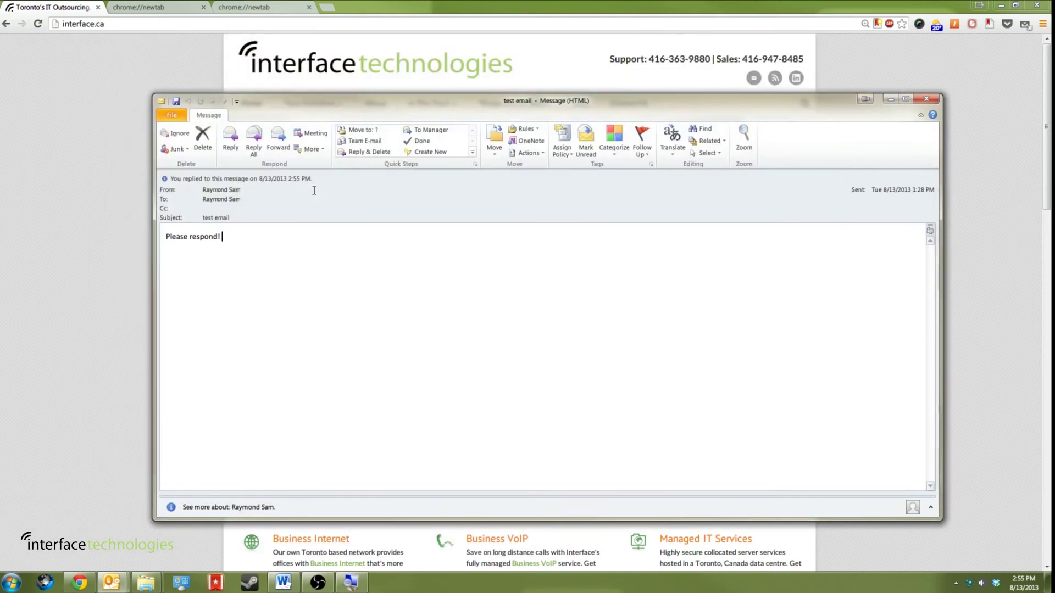